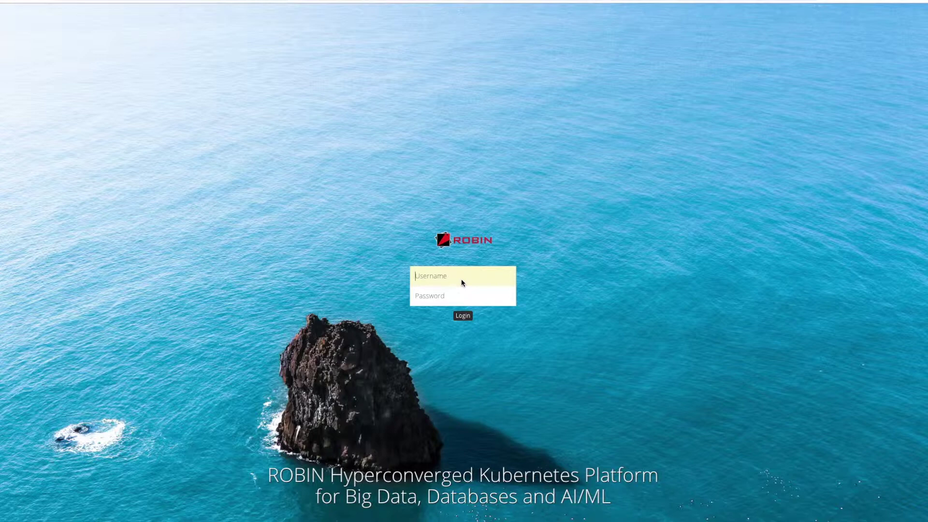
Step: Log in with the administrator account's username and password
type("robin")
key("Tab")
type("Robin123")
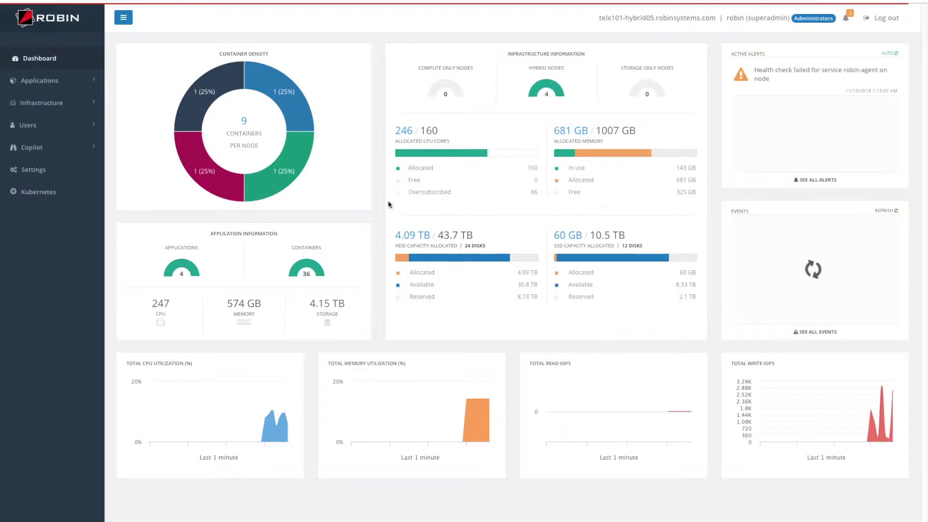
Step: Start a new application from the elk 5.4.2 bundle under Applications
left_click(48, 80)
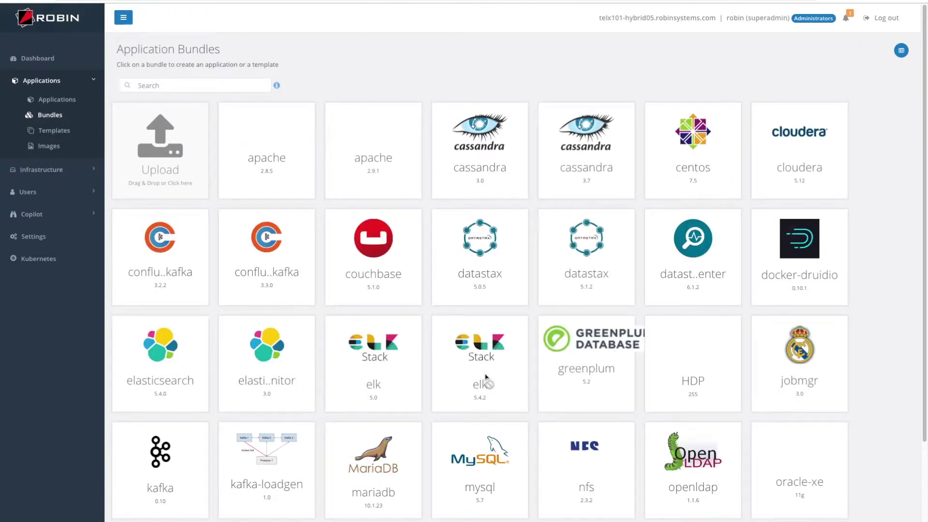
left_click(486, 377)
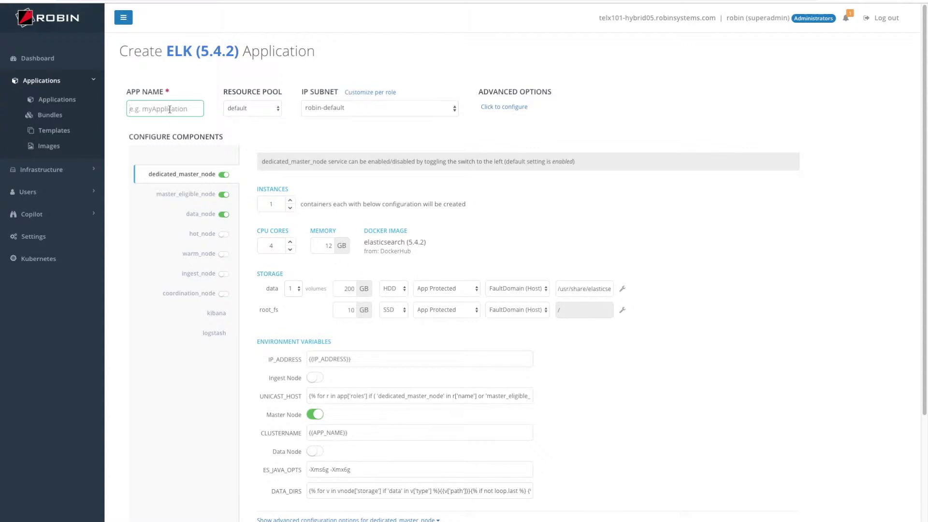
Step: Name the app ELK-542, choose the demo IP subnet and keep the default resource pool
type("ELK-542")
left_click(365, 110)
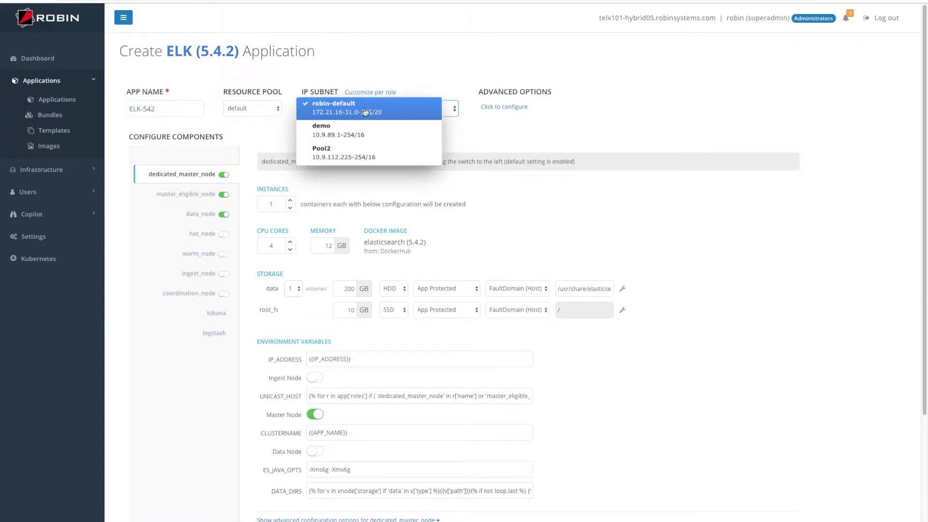
left_click(365, 134)
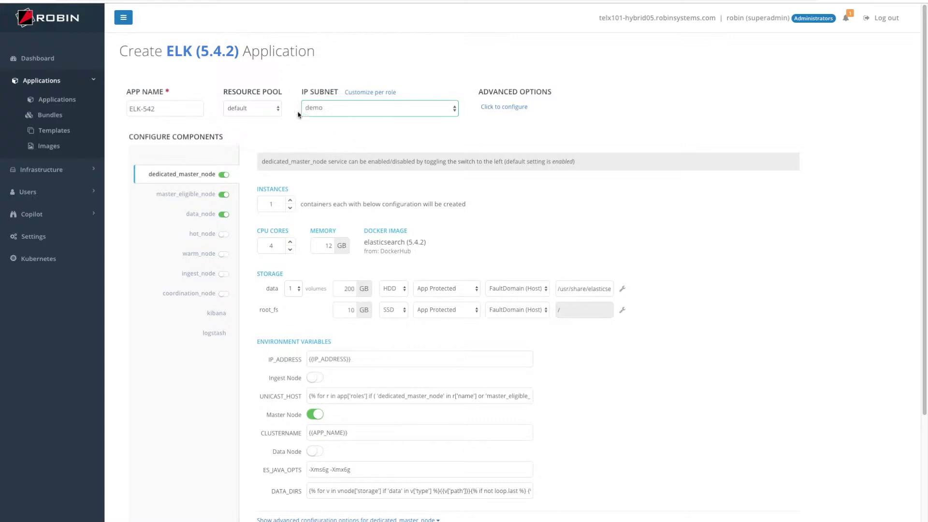
left_click(261, 110)
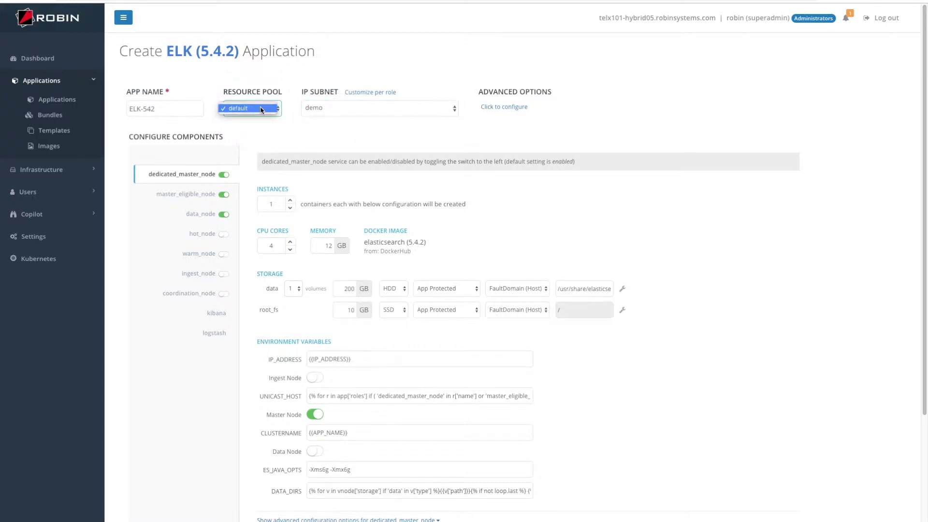
left_click(258, 137)
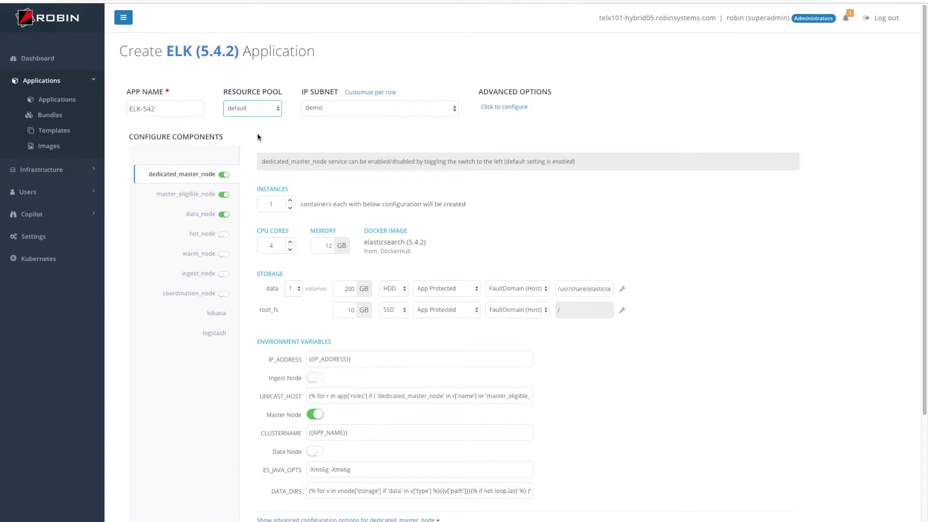
Step: Keep data_node's 200 GB data volume on HDD storage with App Protected protection
left_click(192, 194)
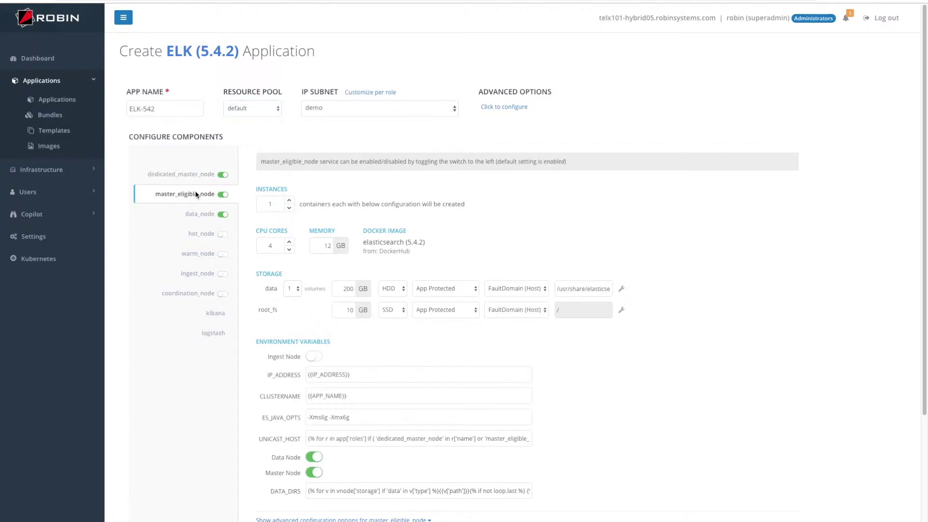
left_click(187, 214)
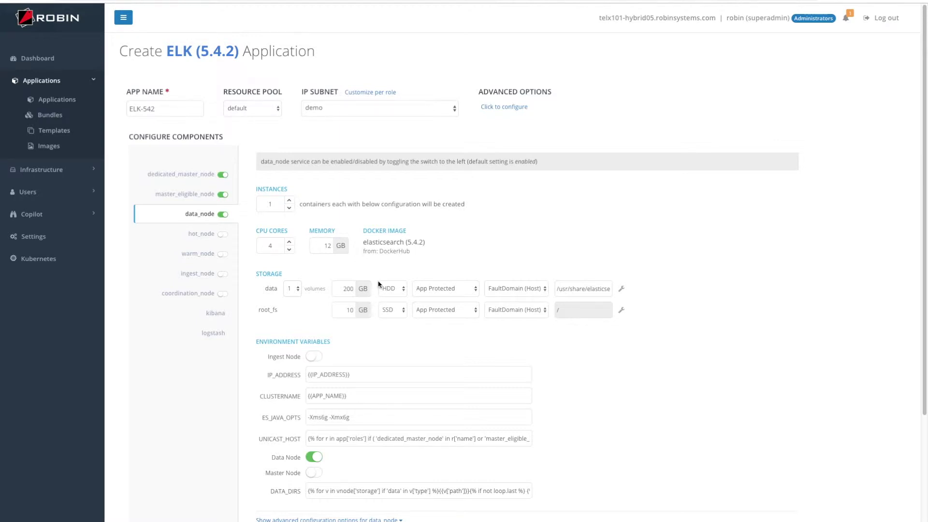
left_click(387, 290)
left_click(387, 289)
left_click(427, 290)
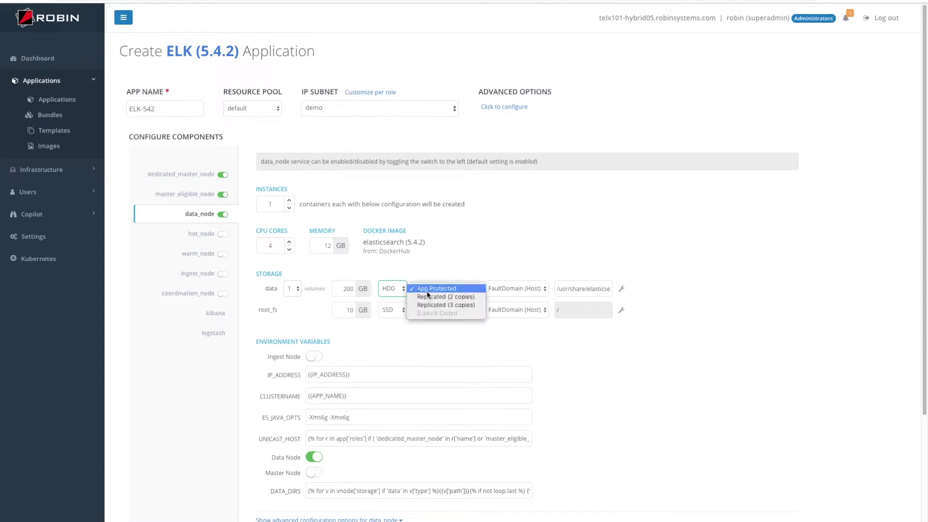
left_click(437, 268)
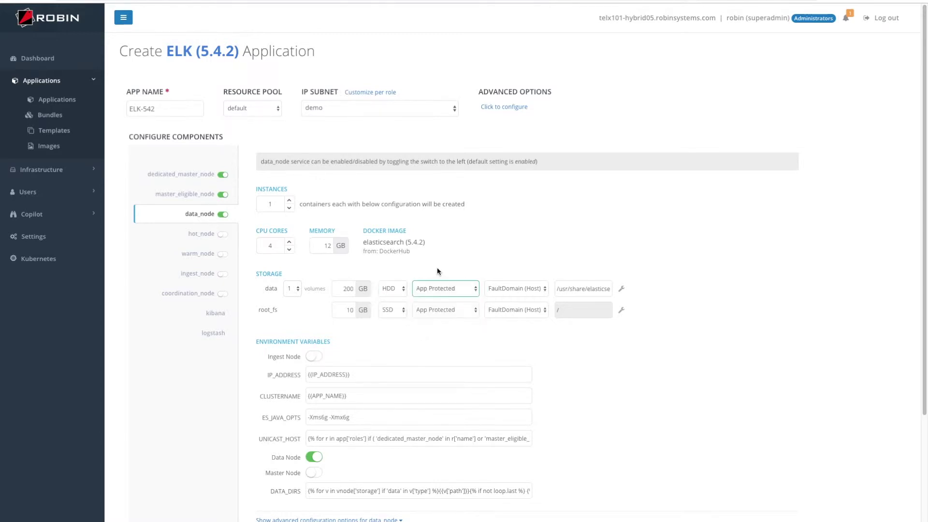
Step: Expand data_node's advanced options to review port mapping 9200 and the placement rules
scroll(445, 236, "down", 3)
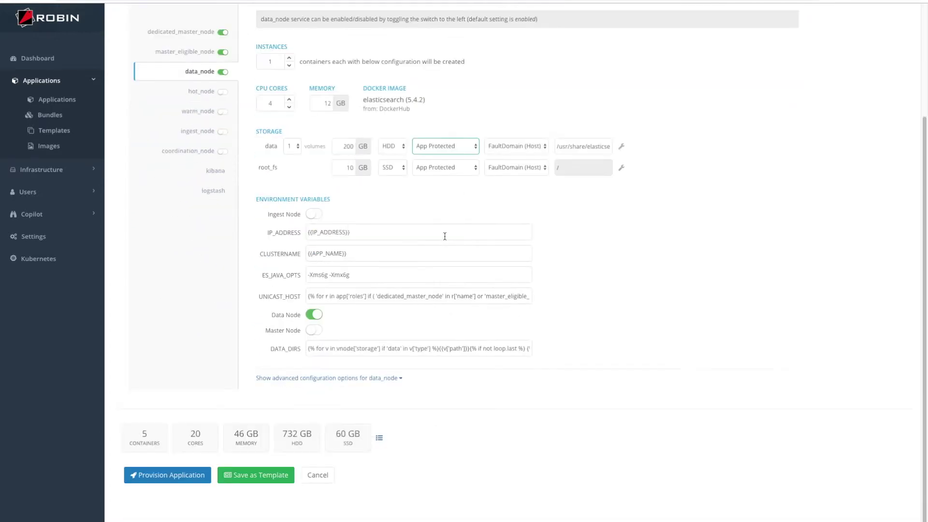
left_click(383, 380)
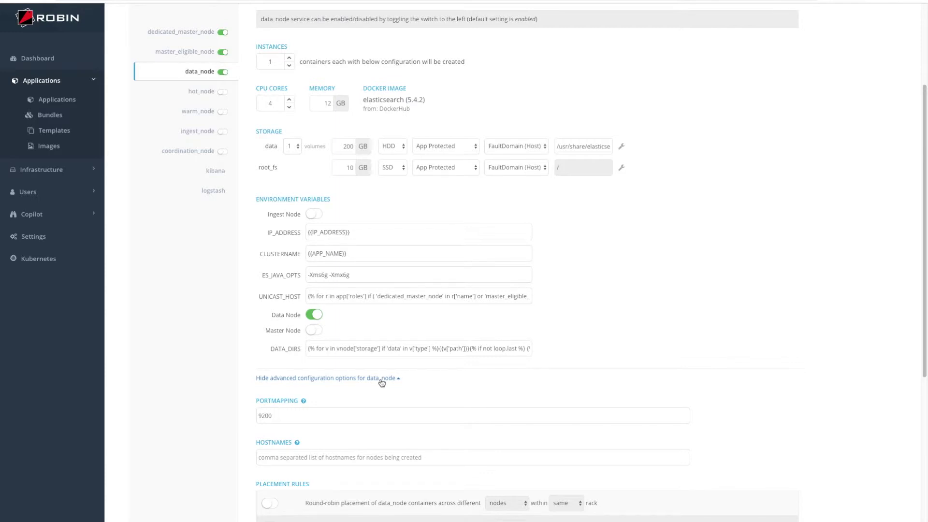
scroll(382, 382, "down", 4)
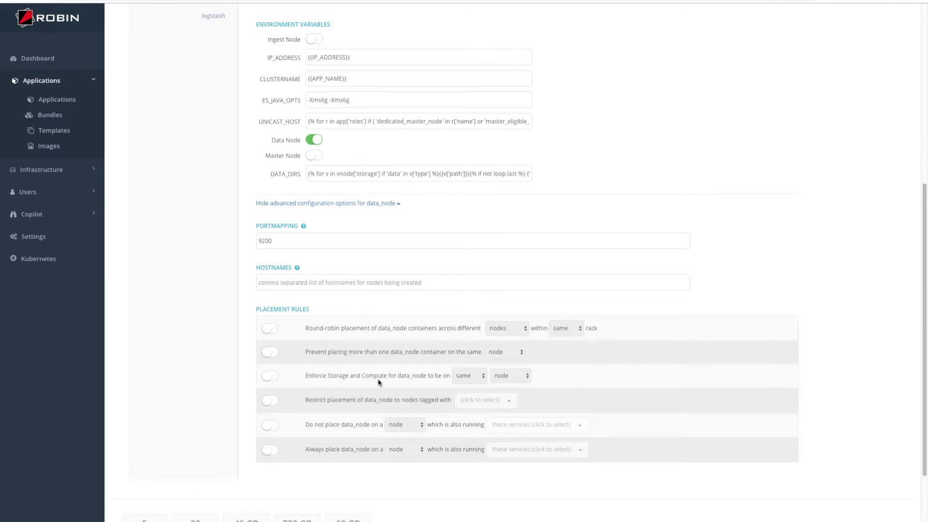
scroll(378, 383, "down", 2)
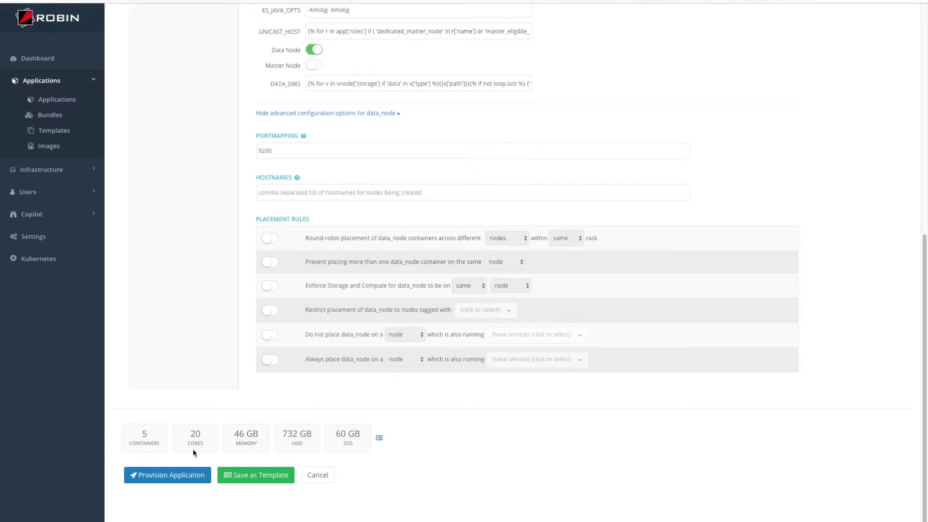
Step: Provision ELK-542 and close the job report after it reaches 100% Success
left_click(174, 477)
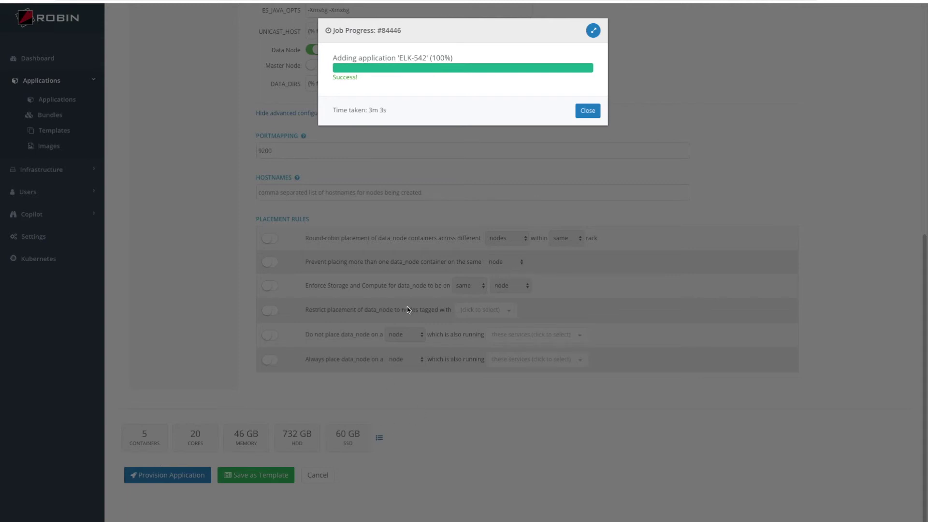
left_click(588, 110)
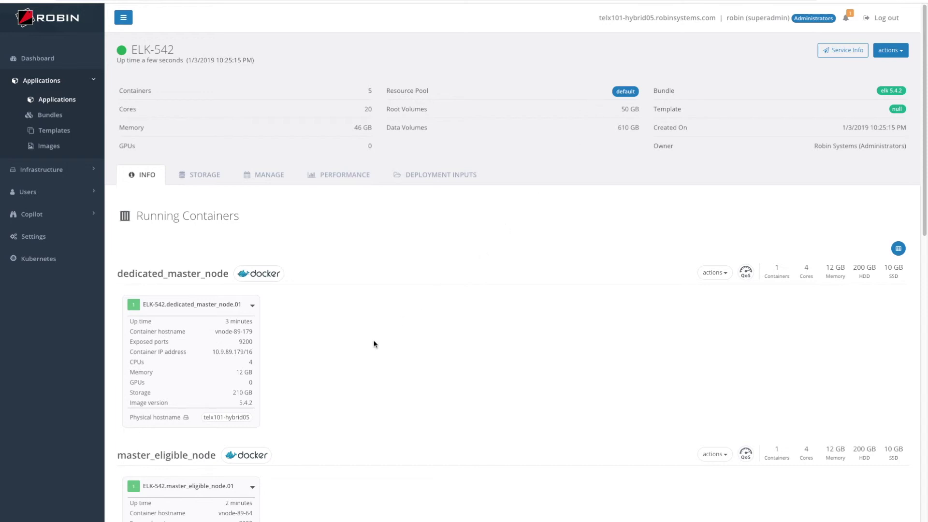
scroll(374, 344, "down", 1)
scroll(374, 344, "down", 4)
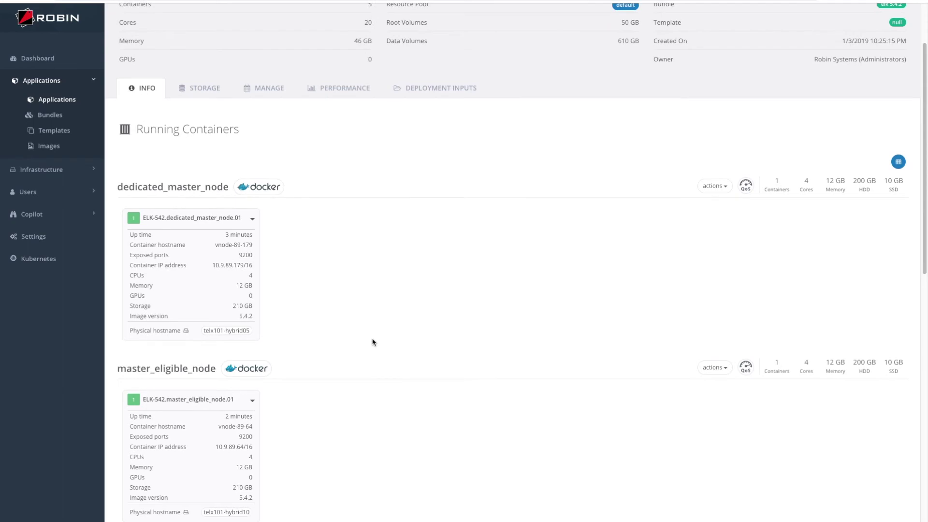
scroll(372, 341, "down", 6)
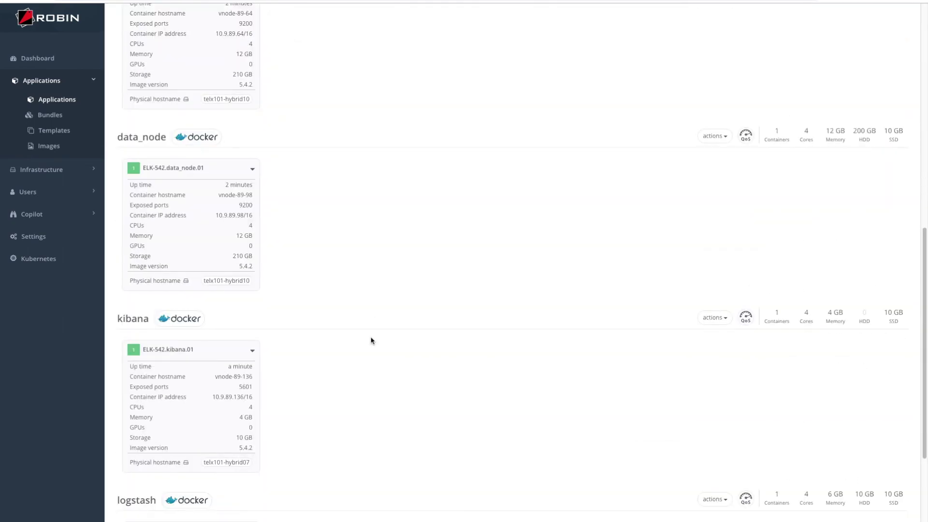
scroll(373, 341, "down", 2)
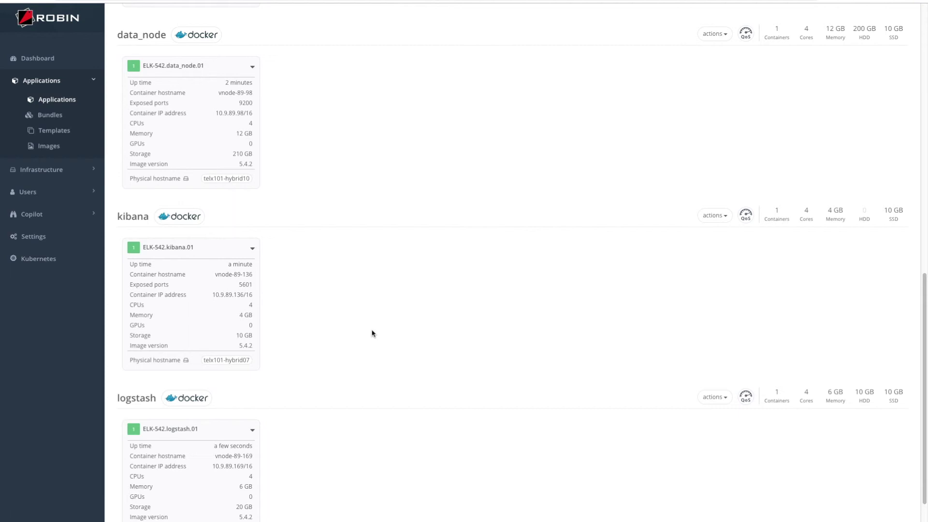
left_click_drag(213, 274, 249, 274)
left_click(213, 294)
scroll(451, 305, "up", 10)
scroll(451, 302, "up", 3)
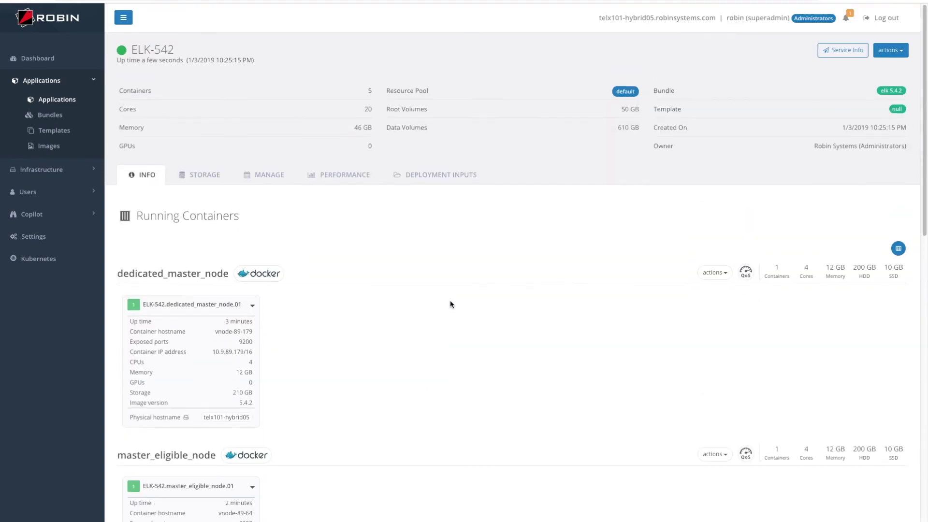
left_click(840, 50)
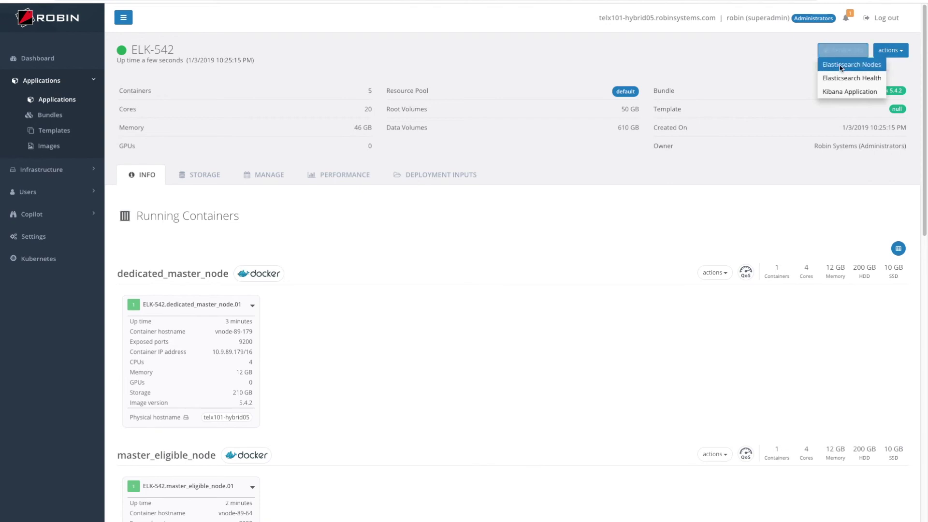
Step: Check the Elasticsearch Nodes list, then return to the ELK-542 details page
left_click(840, 68)
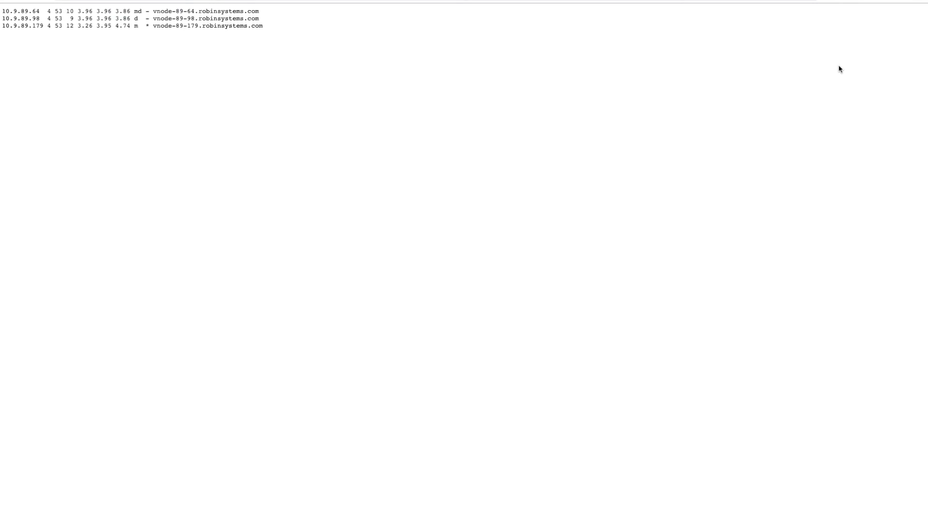
key("alt+Left")
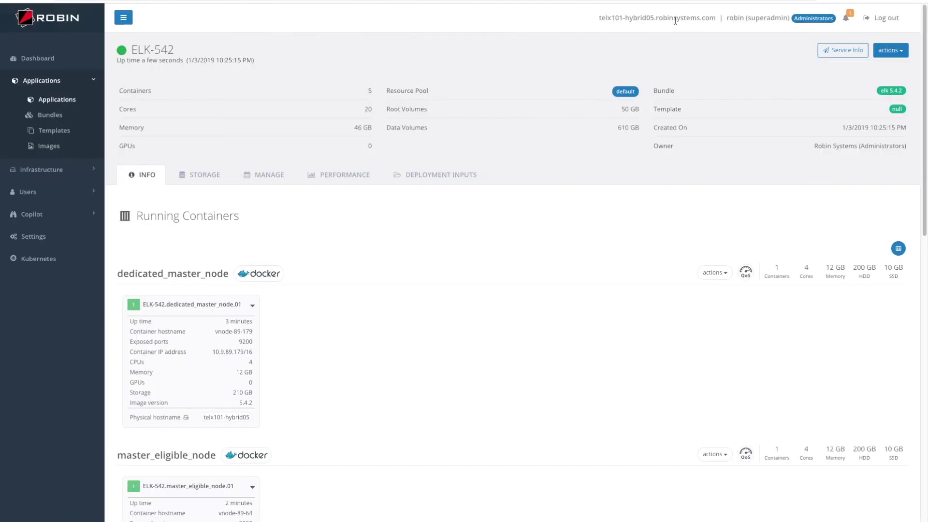